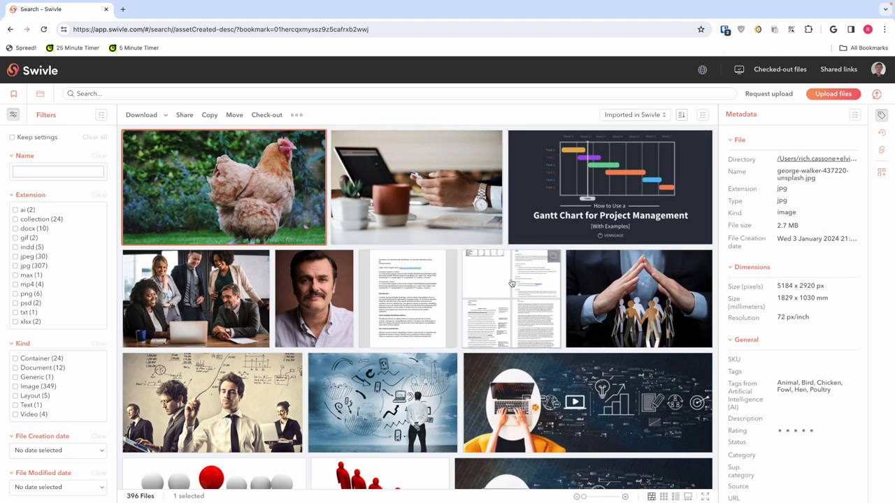
# Look through the asset thumbnails and the metadata fields of the selected chicken image
pyautogui.scroll(-3, 434, 344)
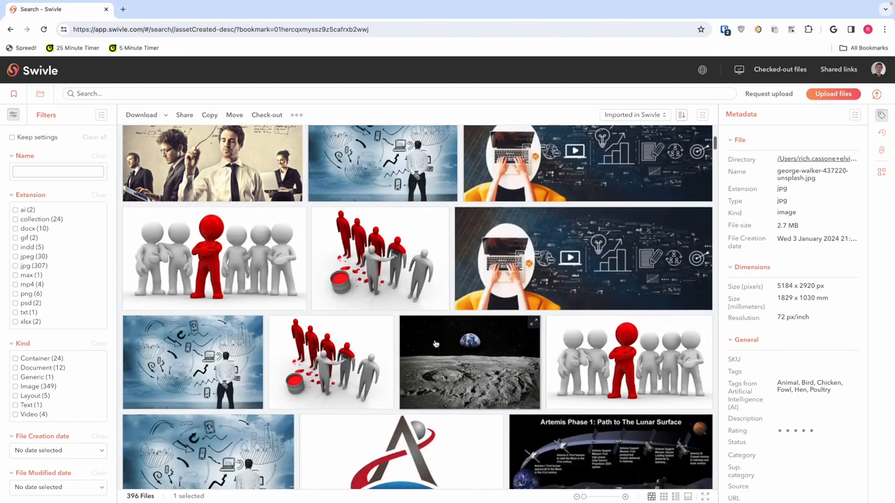
pyautogui.scroll(4, 420, 315)
pyautogui.scroll(-5, 49, 190)
pyautogui.scroll(5, 49, 190)
pyautogui.scroll(-5, 839, 180)
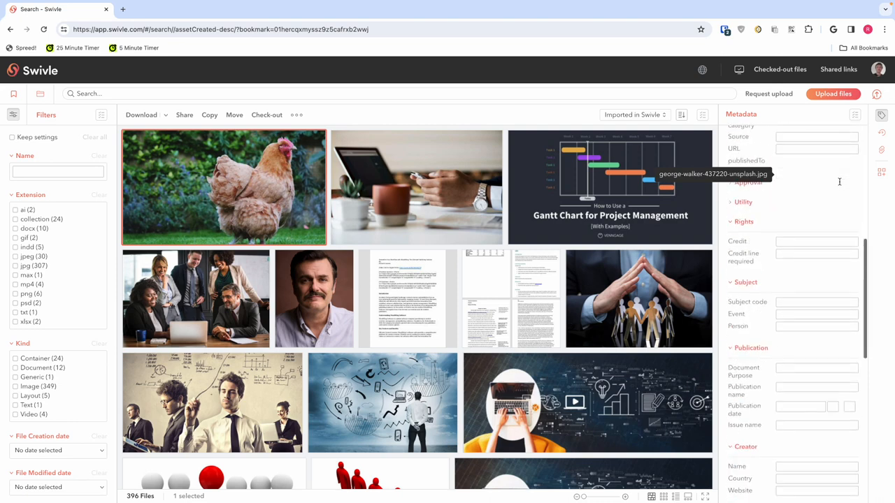
pyautogui.scroll(5, 839, 182)
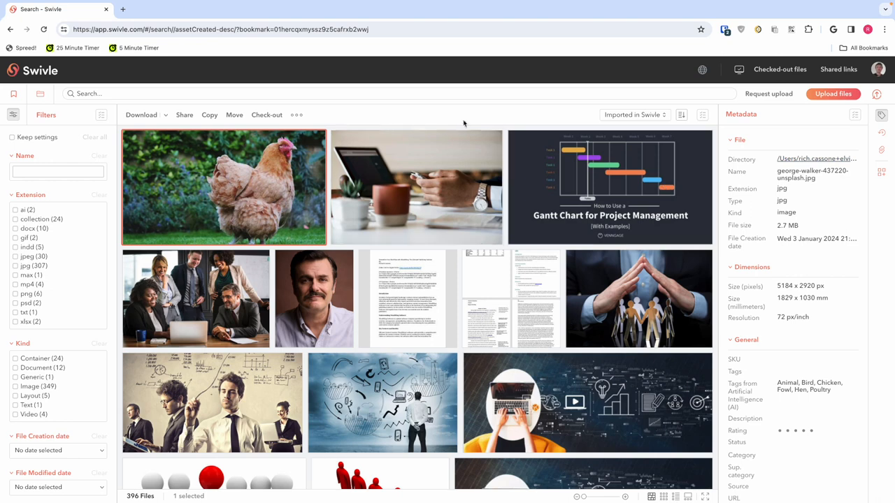
# Search the asset library for "nature"
pyautogui.click(133, 95)
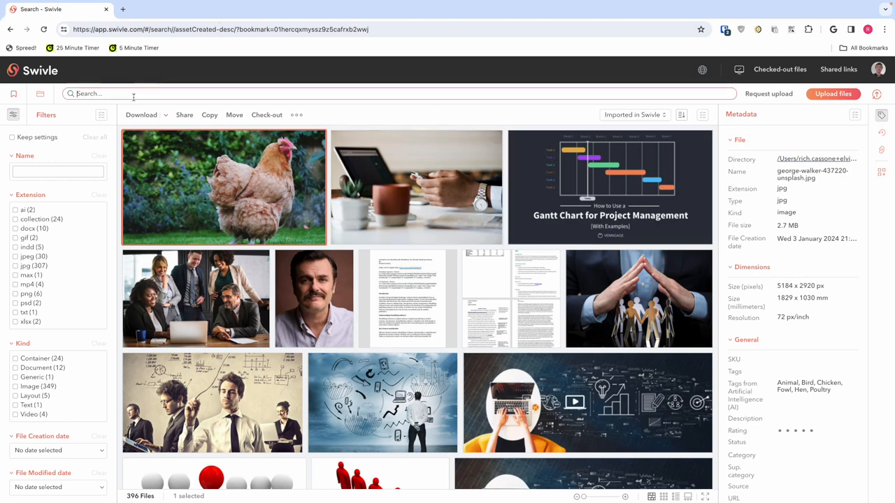
pyautogui.write('nature')
pyautogui.press('Return')
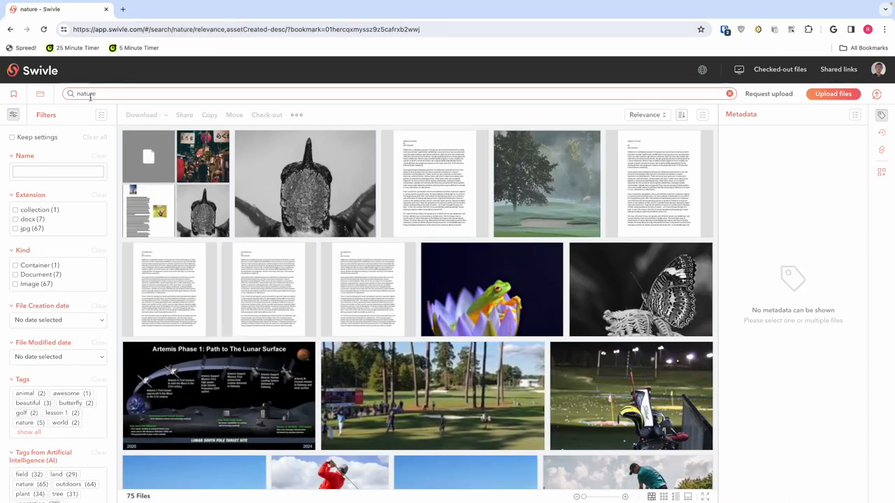
# Examine the metadata of the black-and-white hummingbird image and The Wilderness.docx, and select the hummingbird image again
pyautogui.click(276, 164)
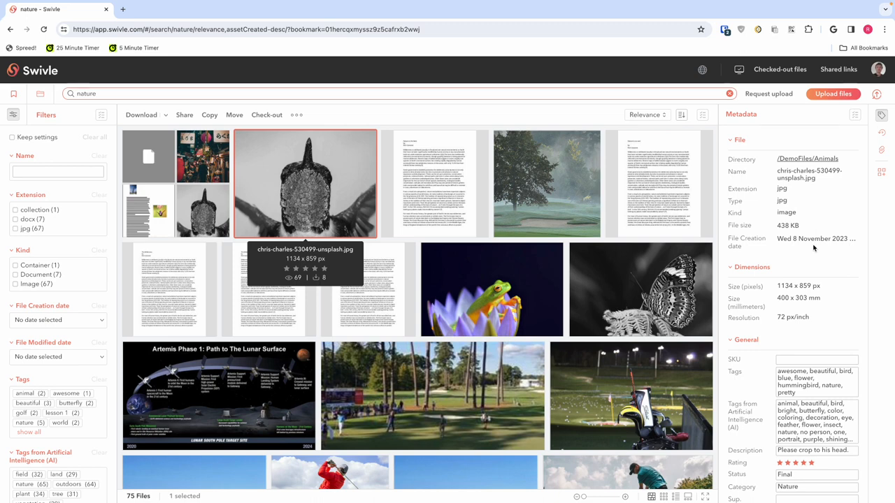
pyautogui.scroll(-1, 812, 247)
pyautogui.scroll(-1, 813, 247)
pyautogui.scroll(2, 813, 247)
pyautogui.scroll(-1, 813, 247)
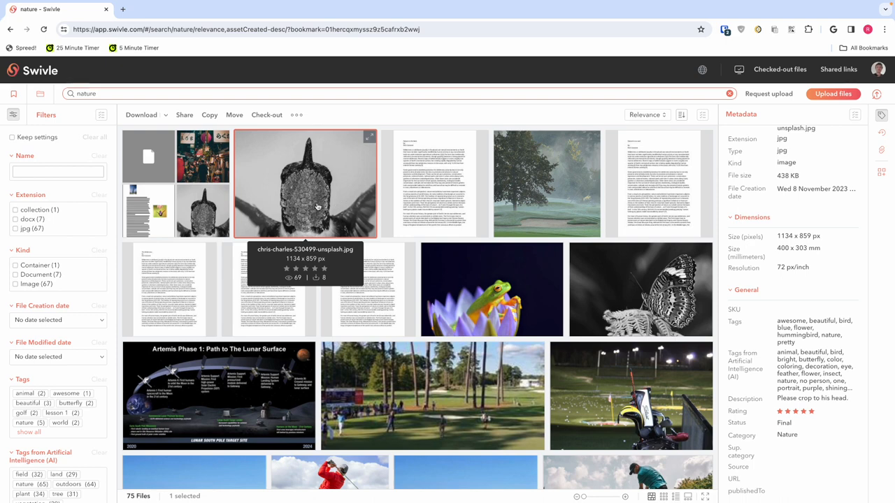
pyautogui.click(421, 187)
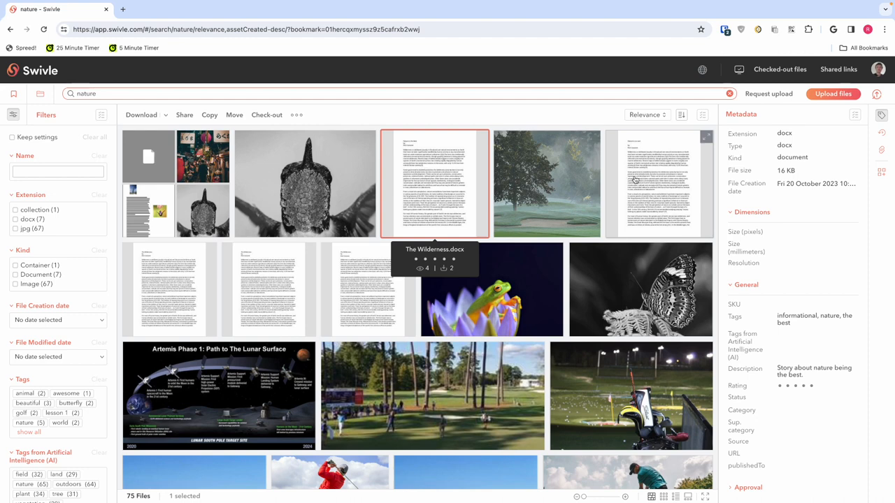
pyautogui.click(325, 205)
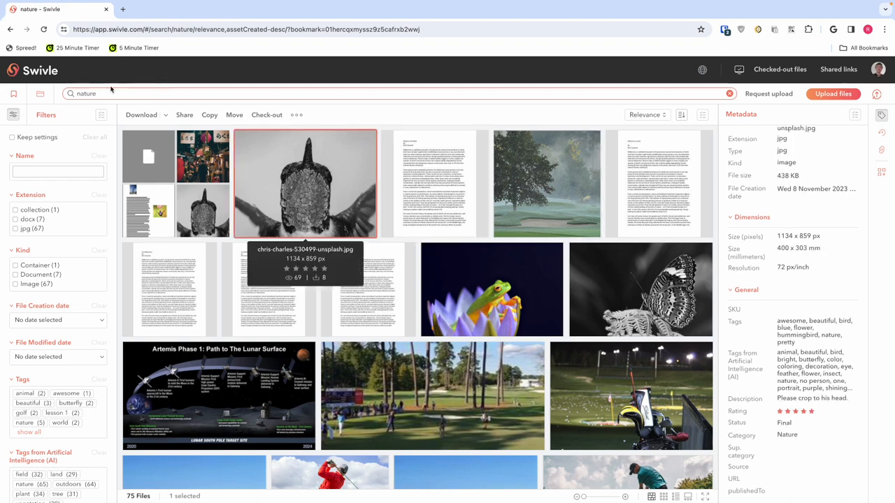
# Filter the nature results to the Image kind with status final, and view the hummingbird image in a full-size preview
pyautogui.scroll(-5, 89, 299)
pyautogui.scroll(-2, 89, 299)
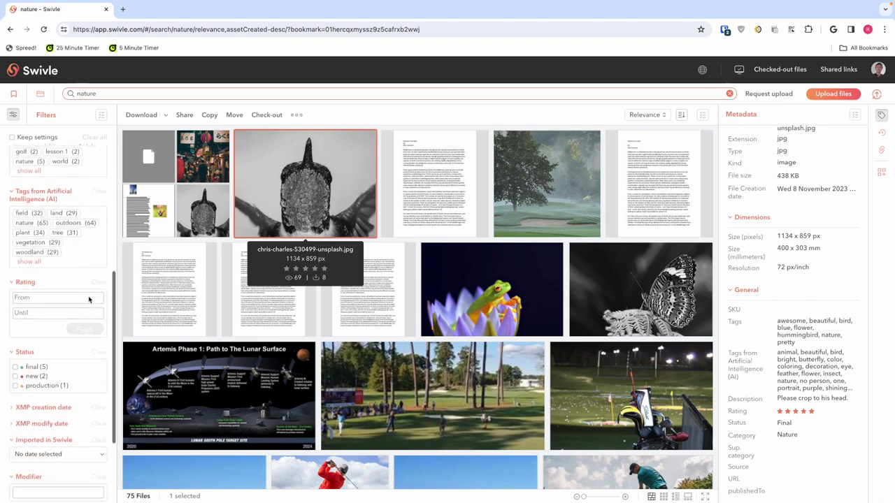
pyautogui.scroll(5, 89, 299)
pyautogui.scroll(2, 88, 299)
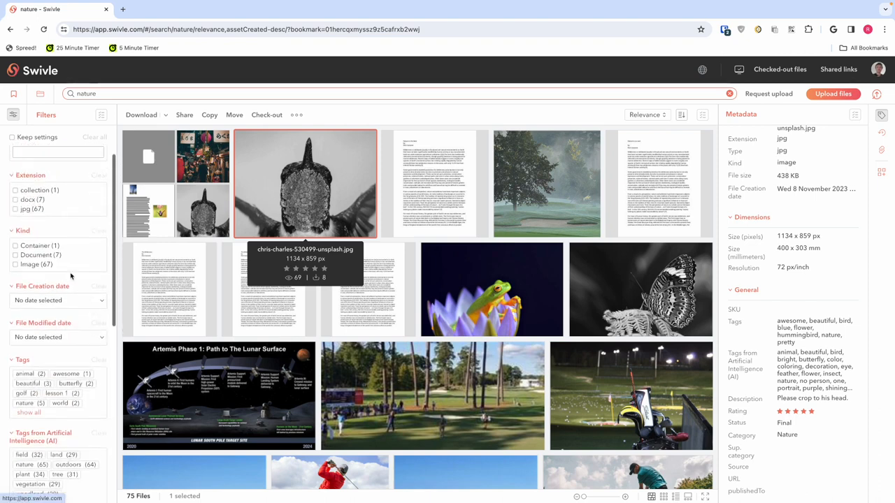
pyautogui.click(35, 265)
pyautogui.scroll(-3, 34, 182)
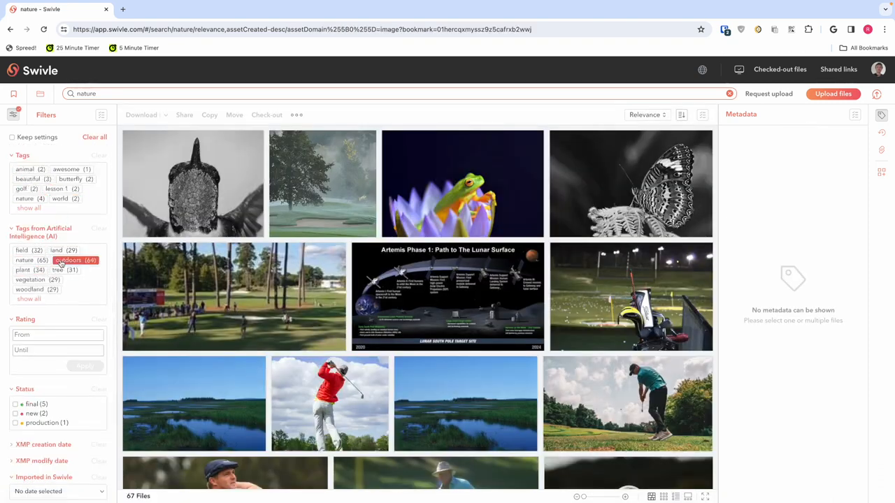
pyautogui.scroll(-1, 60, 263)
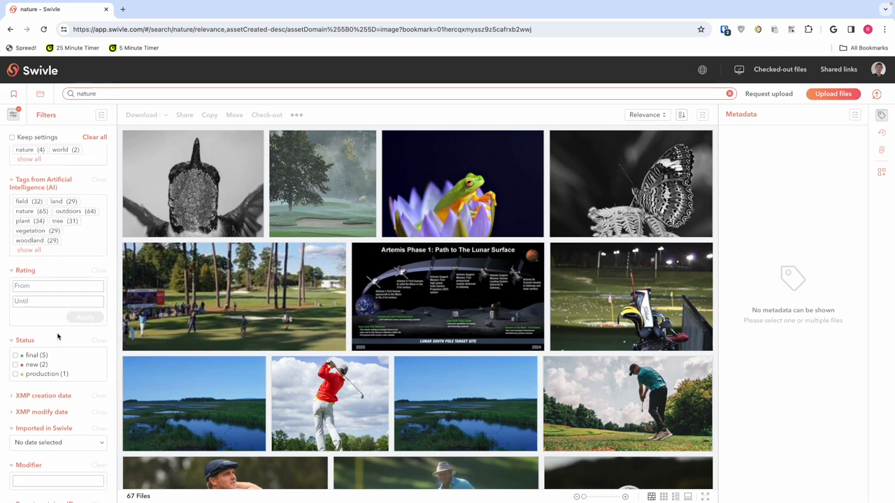
pyautogui.click(35, 356)
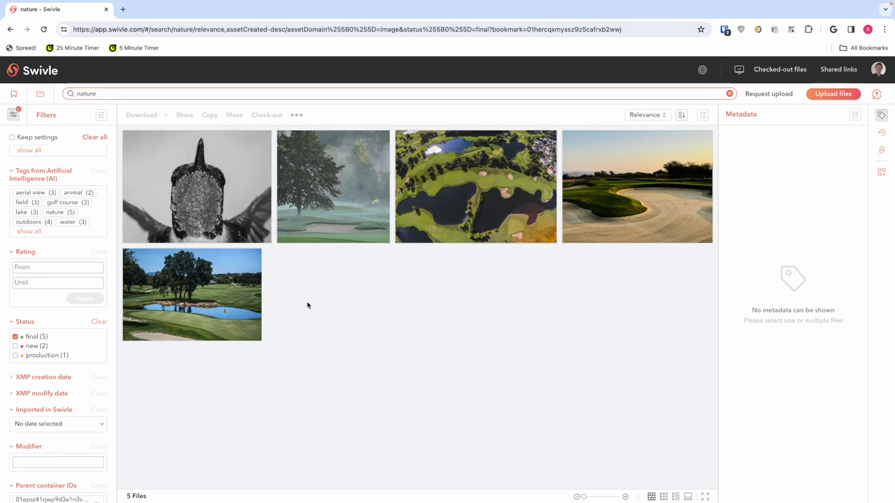
pyautogui.doubleClick(209, 190)
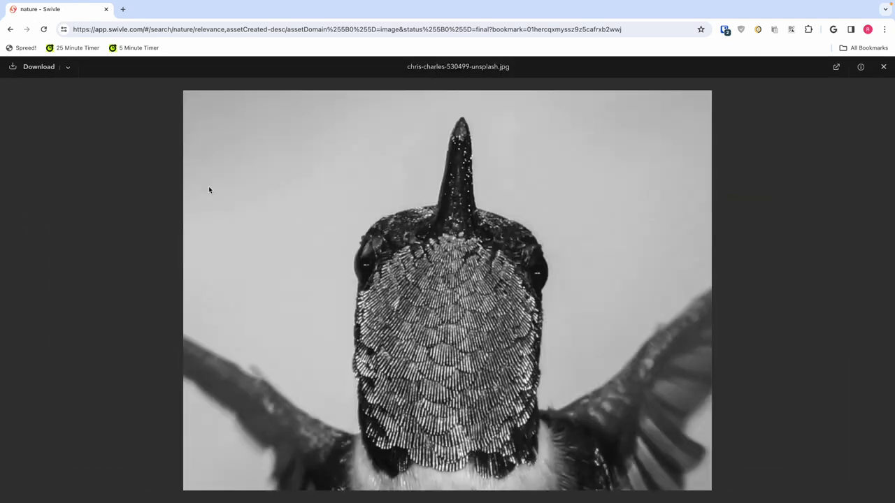
pyautogui.press('Escape')
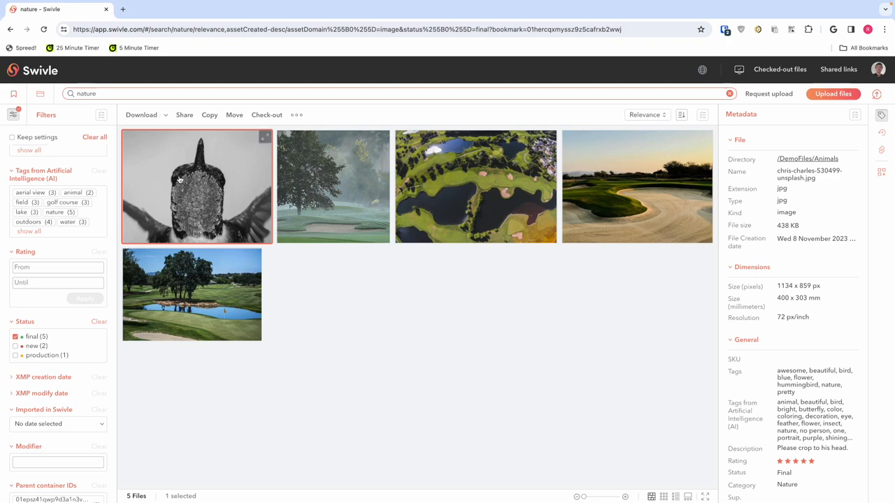
# Browse the folder structure to the Animals folder inside DemoFiles
pyautogui.click(40, 96)
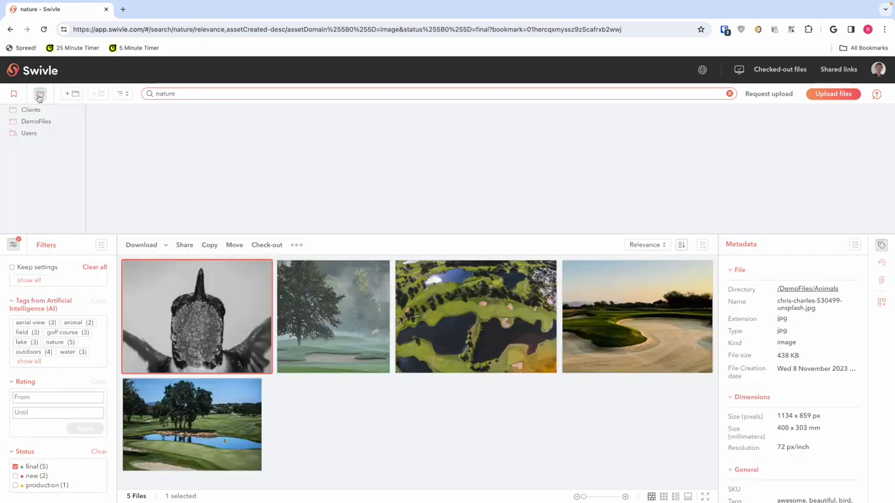
pyautogui.click(34, 123)
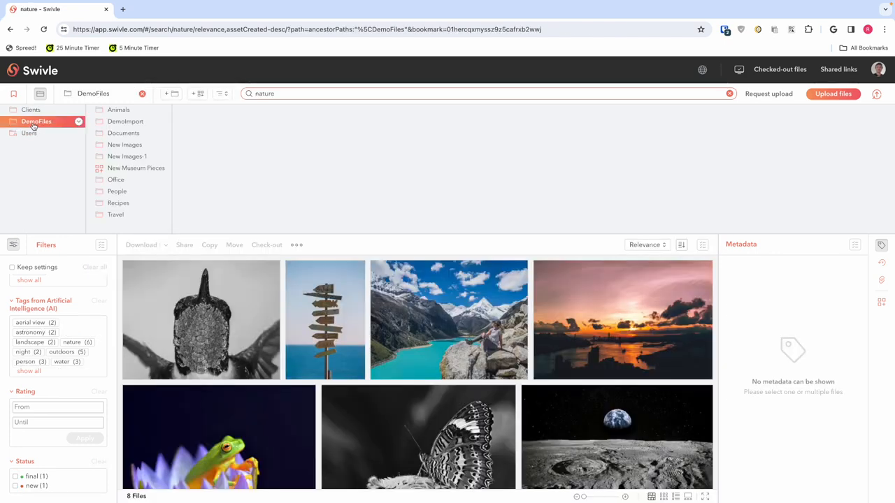
pyautogui.click(116, 110)
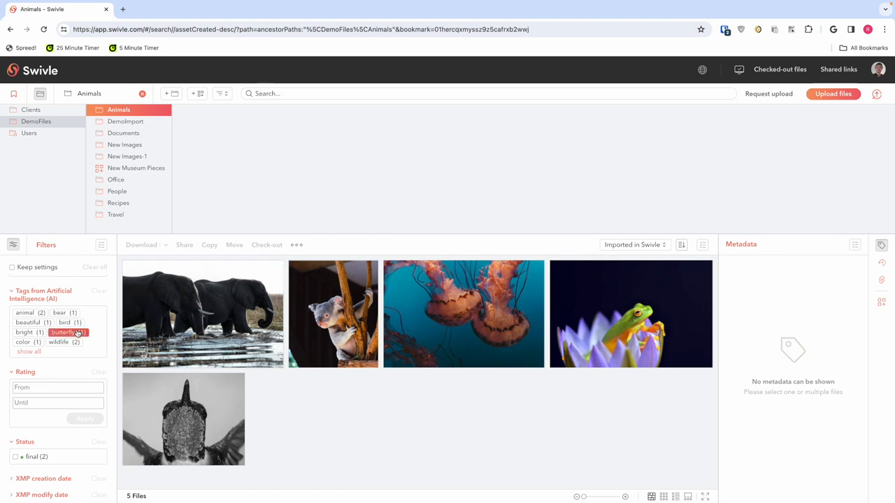
# Check the details of the elephant, frog and hummingbird images in the Animals folder, and clear the folder selection
pyautogui.scroll(5, 73, 308)
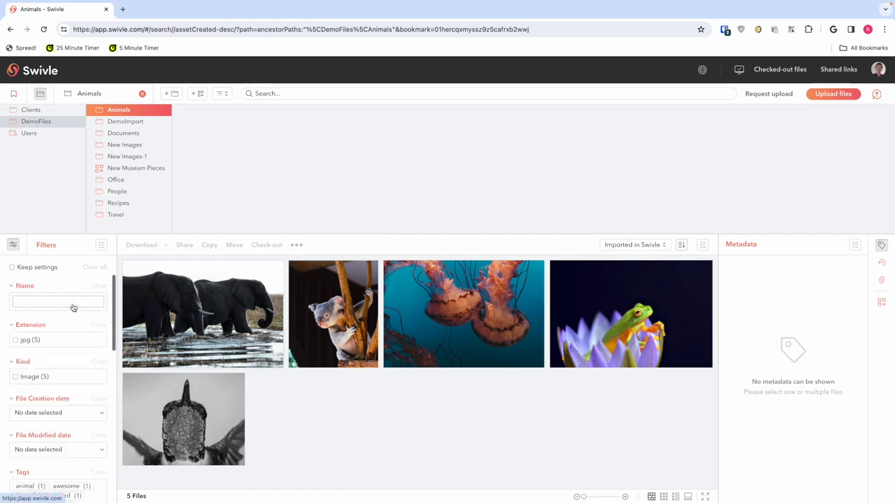
pyautogui.click(196, 350)
pyautogui.click(631, 316)
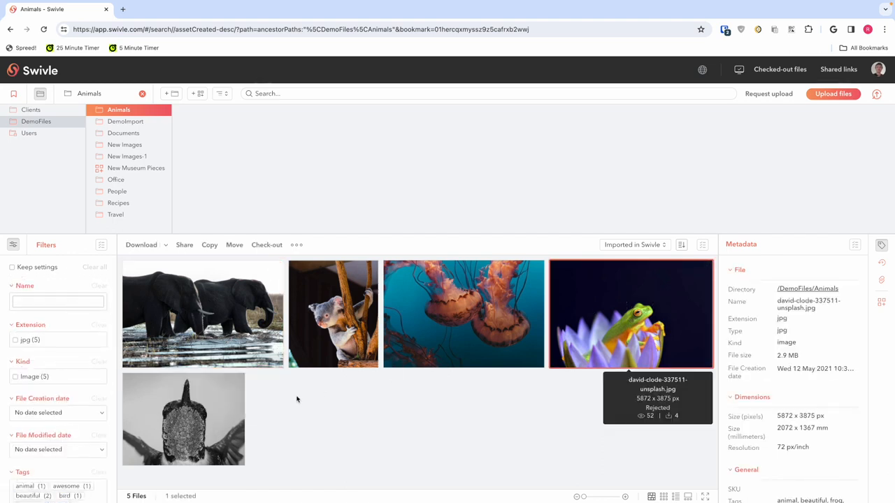
pyautogui.click(183, 408)
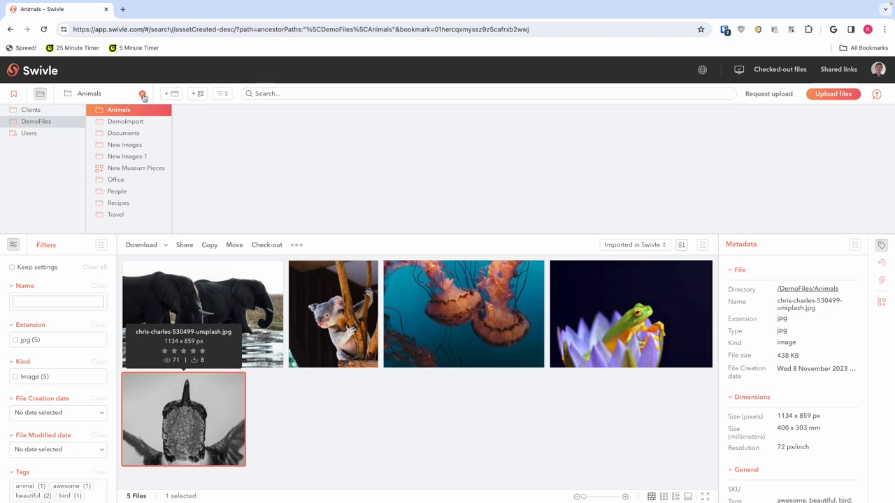
pyautogui.click(143, 95)
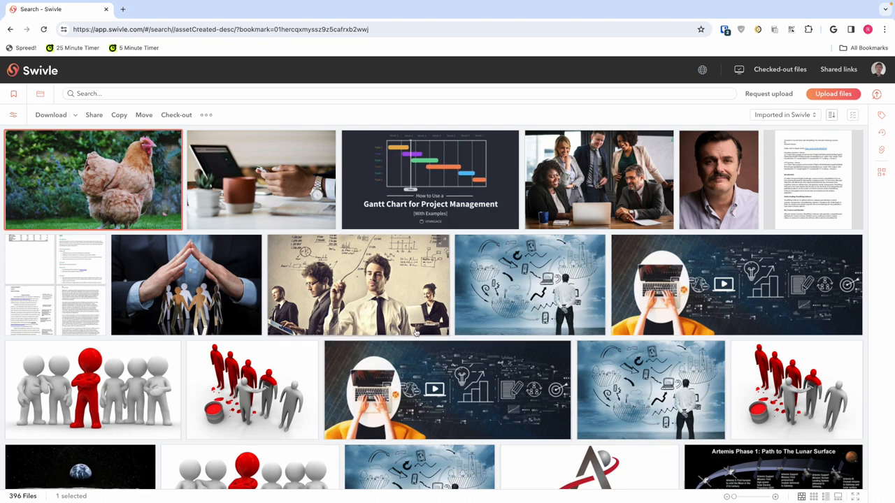
# Upload the last three JPEG images listed in the Entrees folder, and hide the folder browser
pyautogui.click(830, 98)
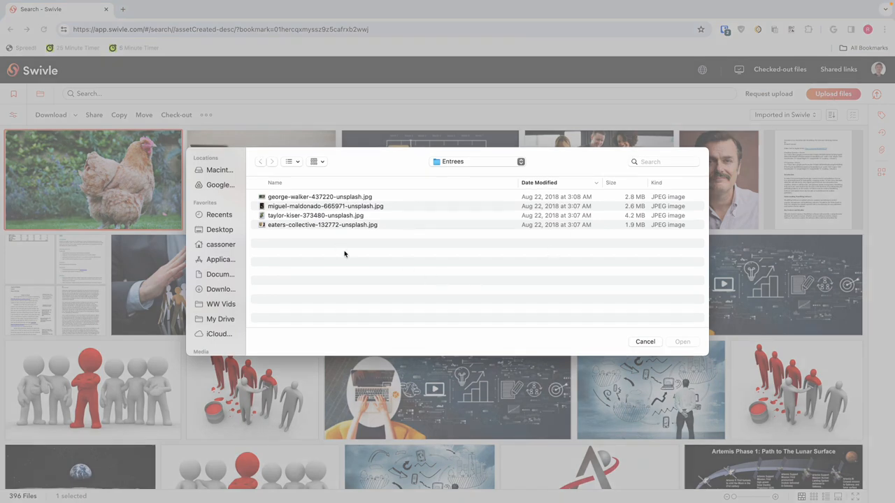
pyautogui.click(293, 199)
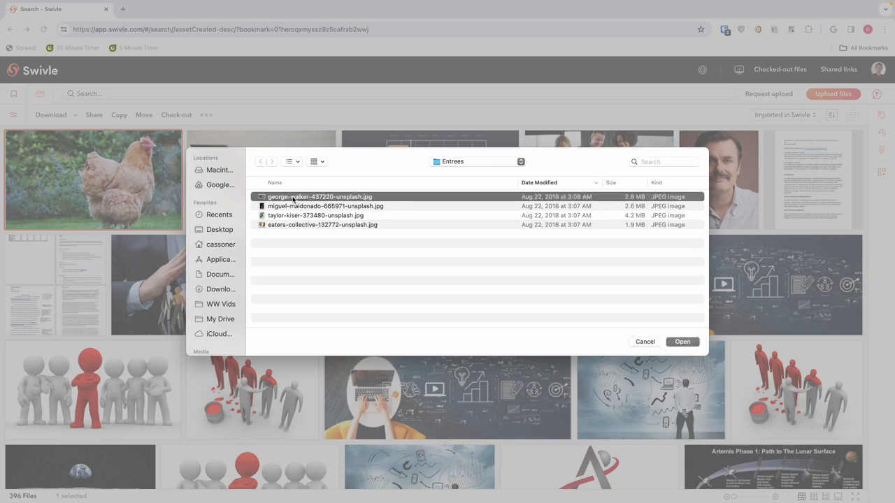
pyautogui.click(453, 161)
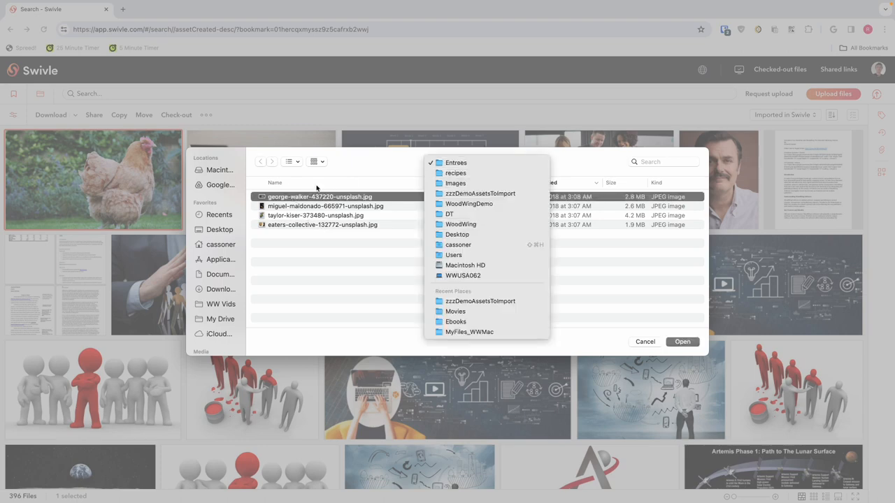
pyautogui.click(297, 210)
pyautogui.click(296, 206)
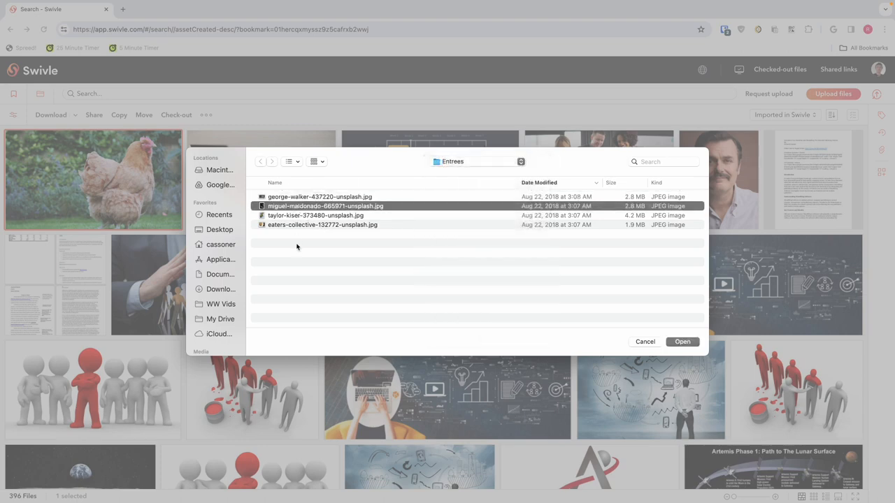
pyautogui.keyDown('shift'); pyautogui.click(293, 225); pyautogui.keyUp('shift')
pyautogui.click(683, 342)
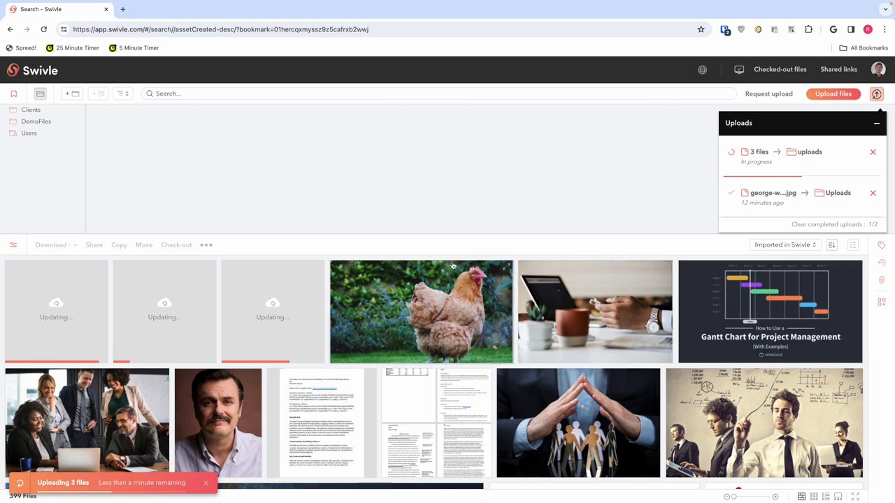
pyautogui.click(40, 95)
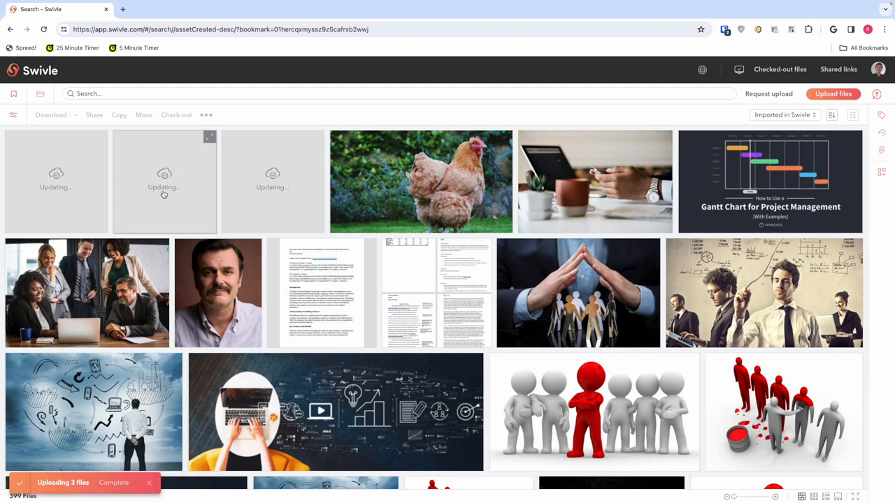
# Search the whole library for "nature" again
pyautogui.click(189, 93)
pyautogui.write('nature')
pyautogui.press('Return')
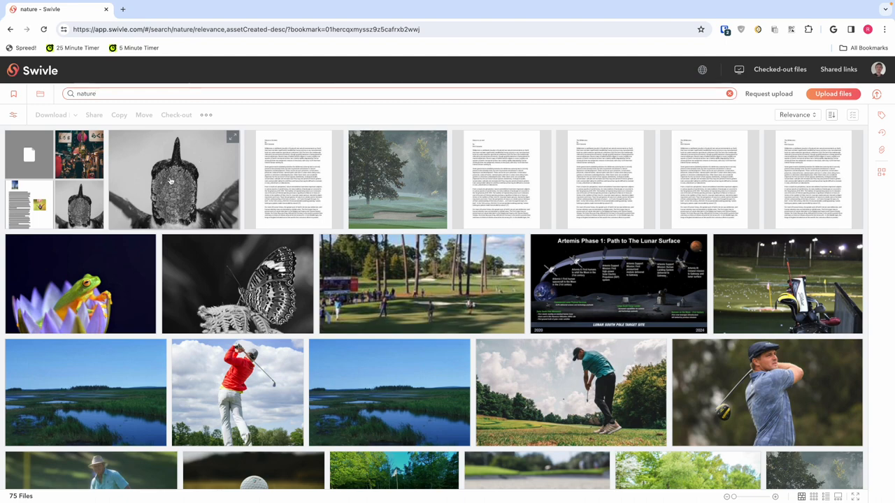
# Show the metadata of the frog image and view it in a full-size preview
pyautogui.click(112, 277)
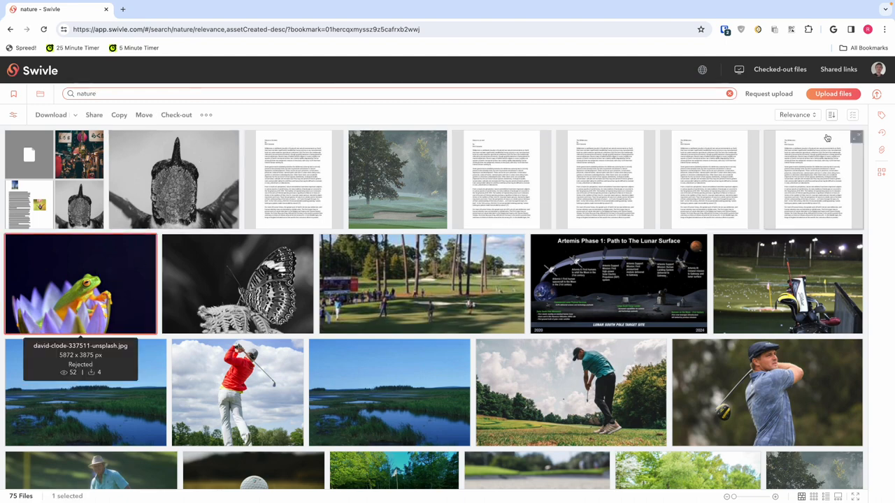
pyautogui.click(881, 114)
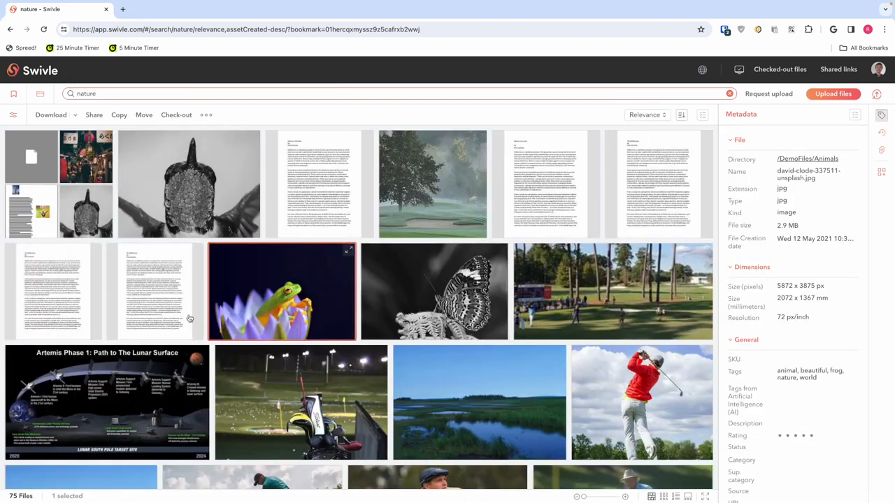
pyautogui.doubleClick(276, 297)
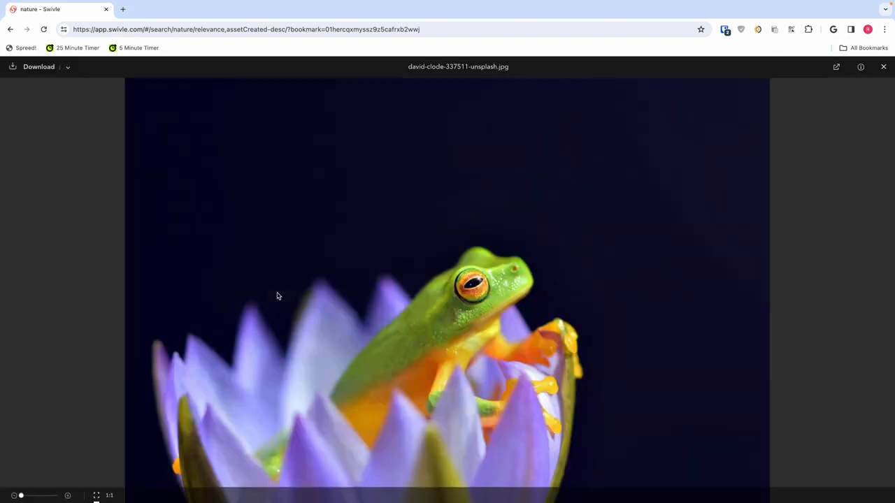
pyautogui.press('Escape')
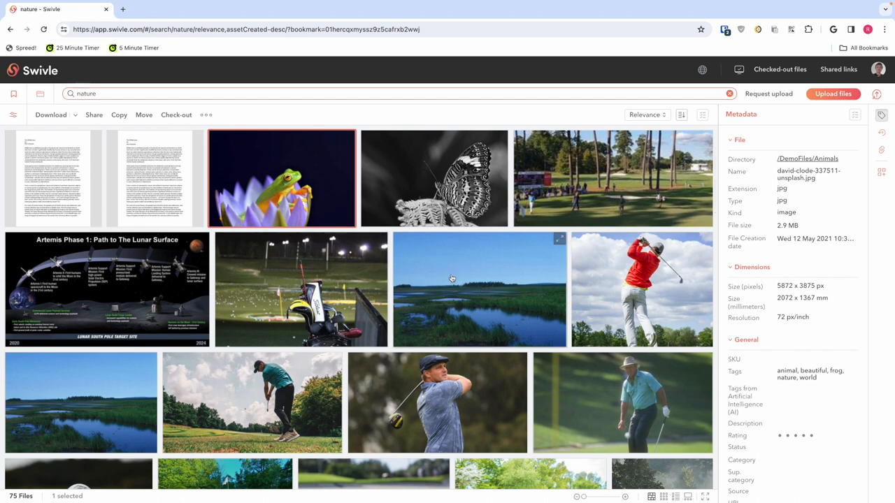
# Add the marsh landscape and the golf bag image to the frog selection and preview all three side by side
pyautogui.keyDown('super'); pyautogui.click(451, 278); pyautogui.keyUp('super')
pyautogui.keyDown('super'); pyautogui.click(294, 278); pyautogui.keyUp('super')
pyautogui.press('space')
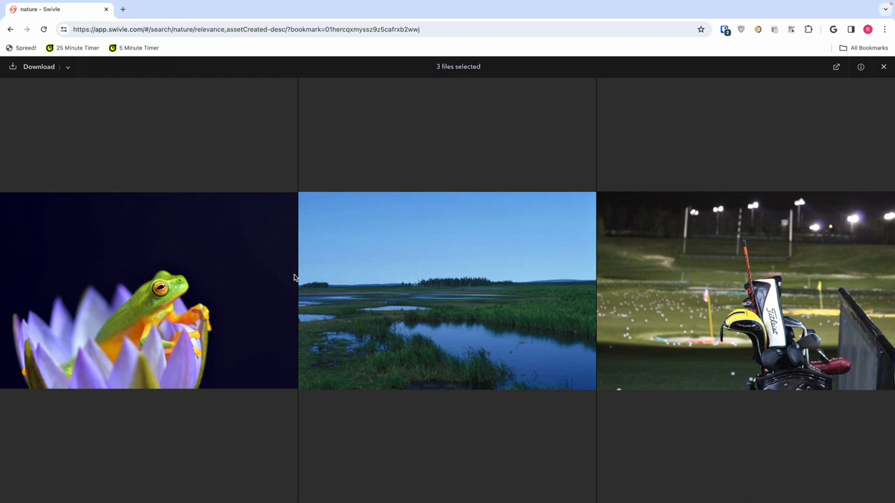
# Close the side-by-side preview and check out the frog image so it opens in Photoshop
pyautogui.press('Escape')
pyautogui.scroll(-2, 386, 295)
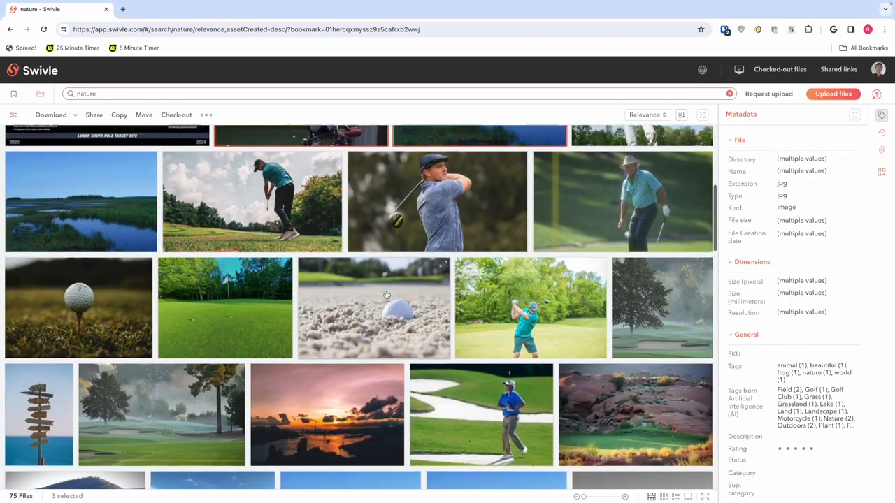
pyautogui.scroll(-2, 386, 295)
pyautogui.scroll(5, 386, 295)
pyautogui.click(285, 292)
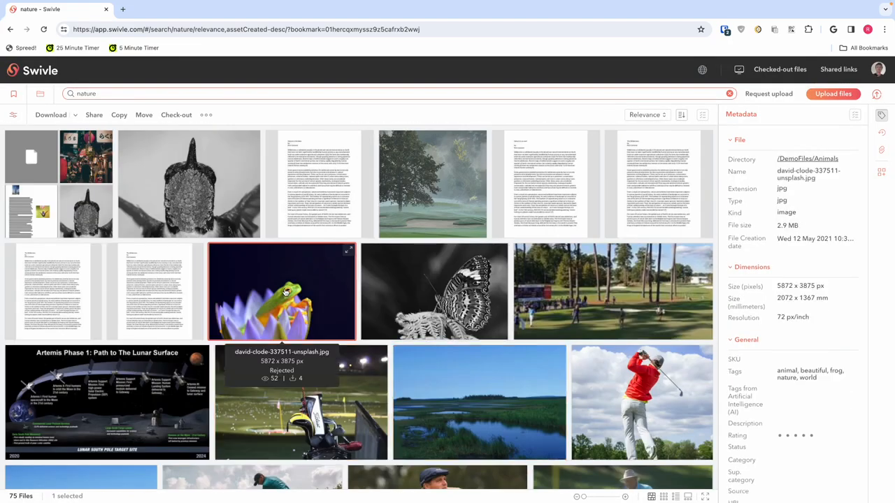
pyautogui.rightClick(285, 292)
pyautogui.moveTo(320, 362)
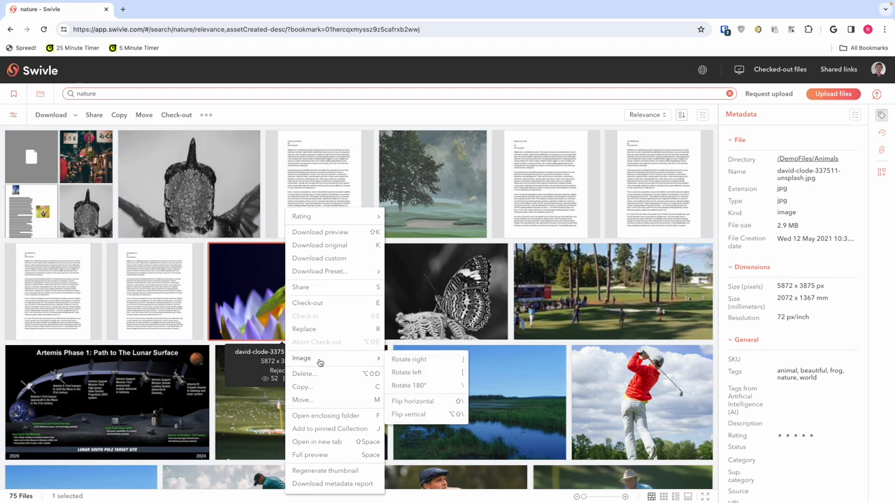
pyautogui.click(258, 302)
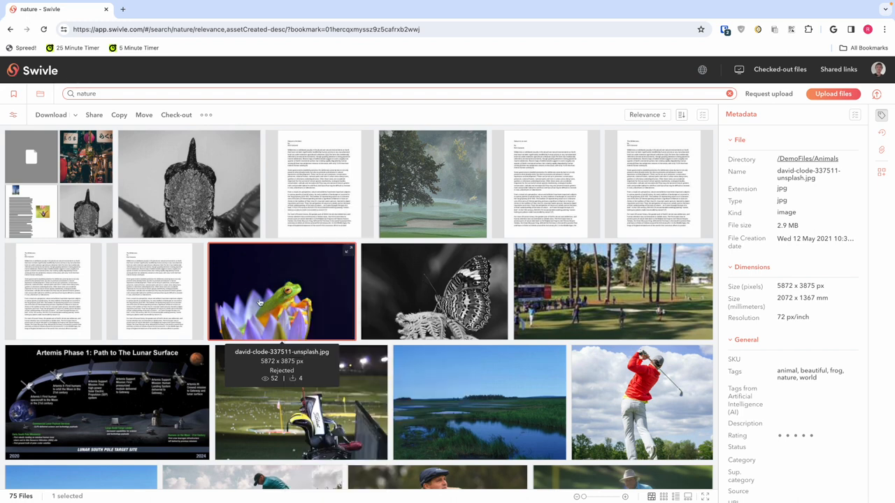
pyautogui.rightClick(260, 295)
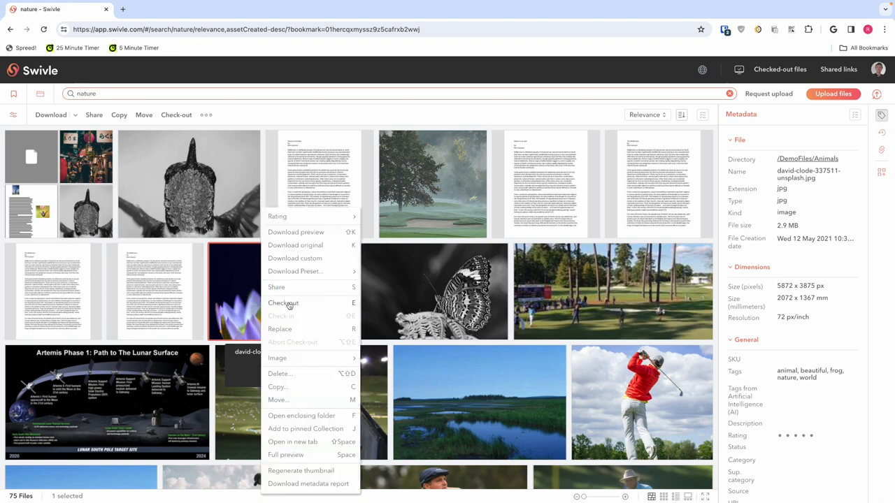
pyautogui.click(283, 303)
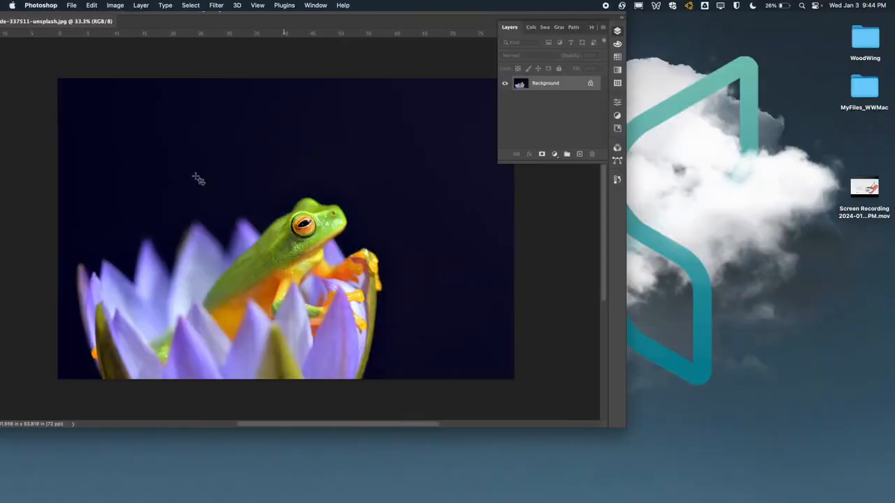
# Enlarge the Photoshop window and crop the image closely around the frog's head and front leg
pyautogui.scroll(2, 410, 45)
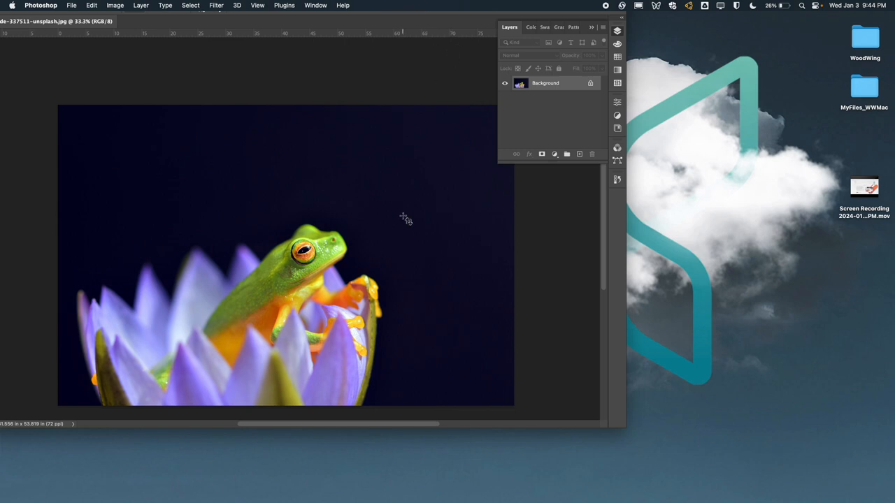
pyautogui.scroll(-4, 410, 224)
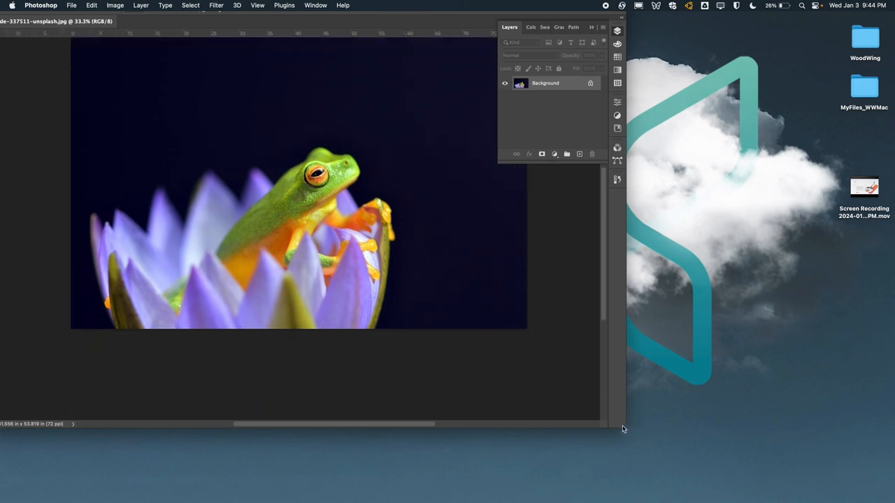
pyautogui.doubleClick(622, 426)
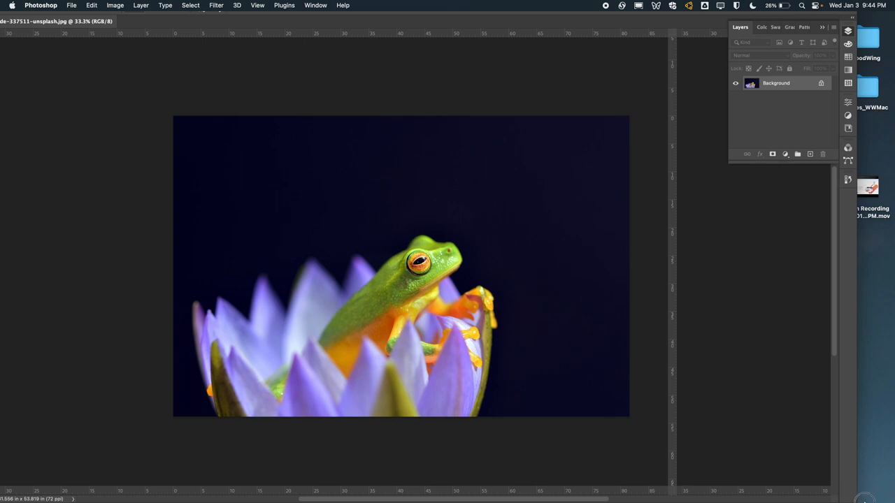
pyautogui.moveTo(314, 221); pyautogui.dragTo(514, 392)
pyautogui.press('Return')
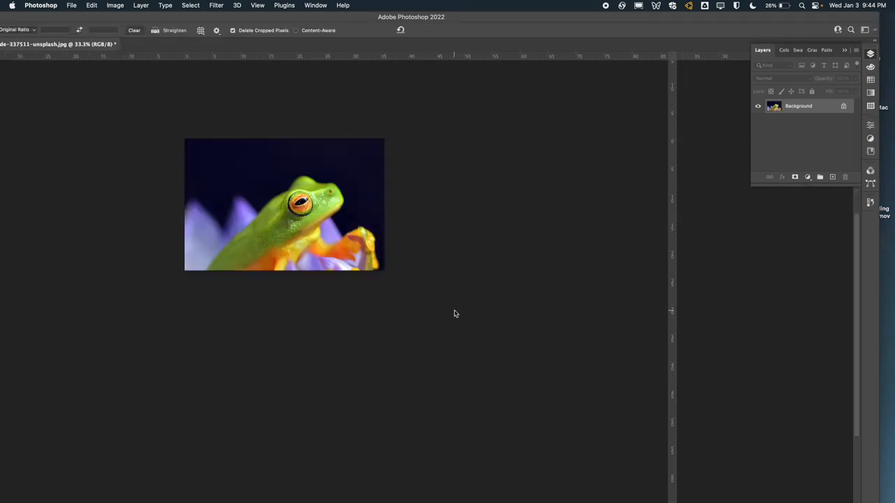
# Close the cropped frog image and save the changes as a progressive JPEG at quality 12 (Maximum)
pyautogui.moveTo(96, 18); pyautogui.dragTo(187, 18)
pyautogui.click(43, 19)
pyautogui.click(465, 193)
pyautogui.click(407, 129)
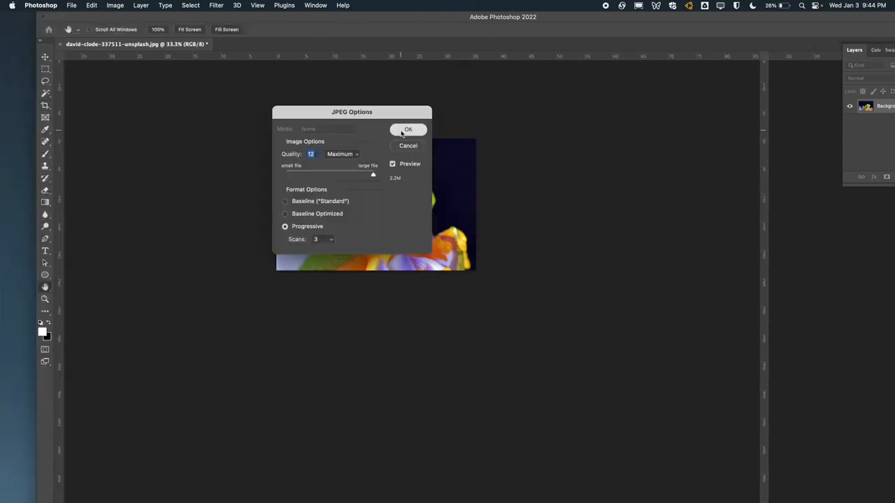
# Return to Swivle, check in the edited frog image and show its version history
pyautogui.hotkey('ctrl', 'Up')
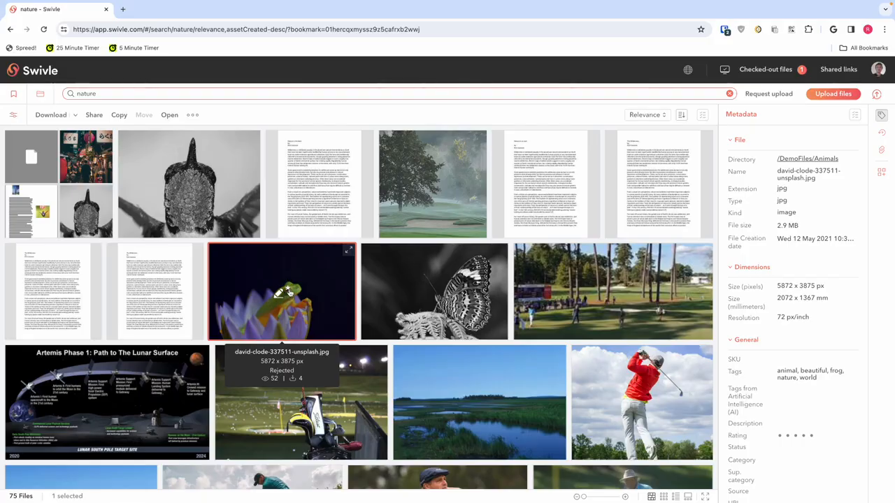
pyautogui.rightClick(288, 296)
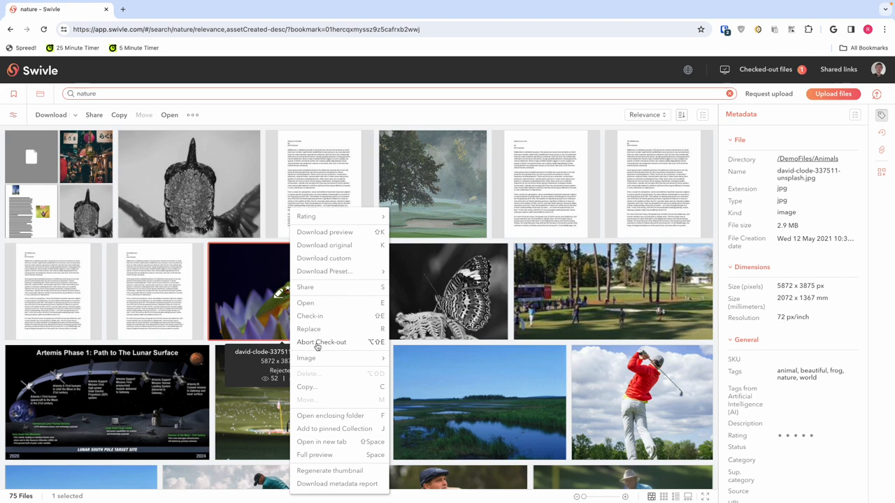
pyautogui.click(315, 318)
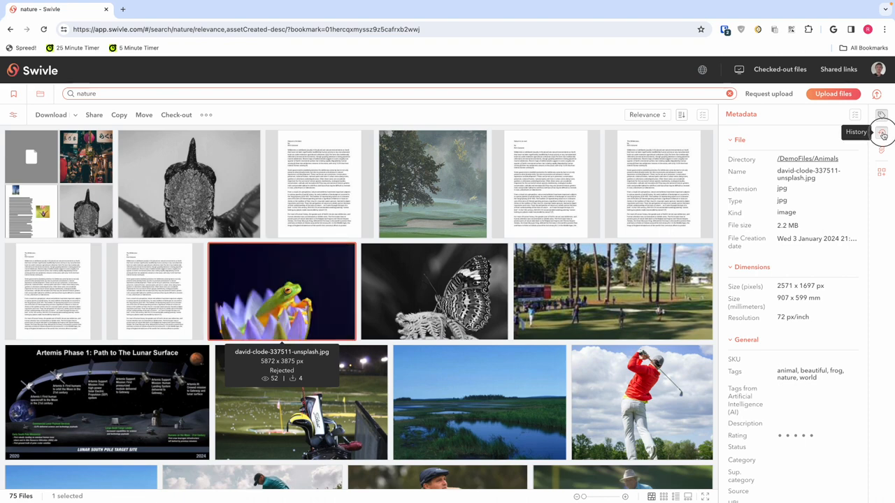
pyautogui.click(881, 134)
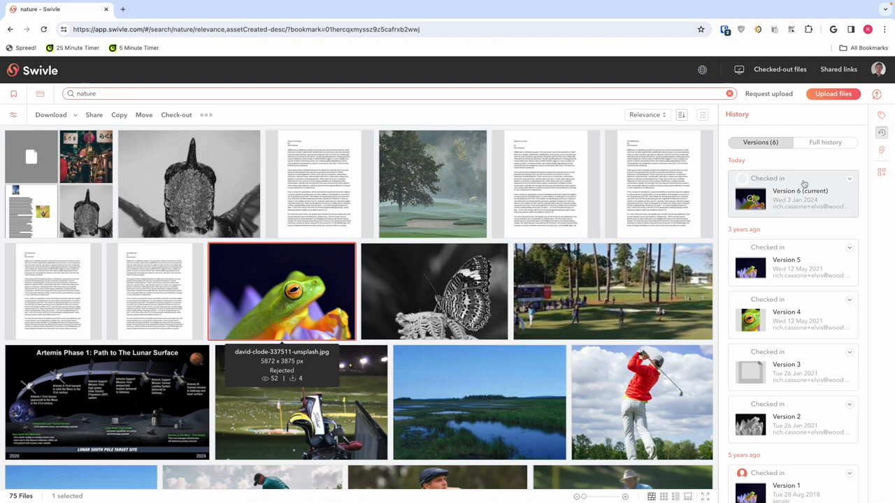
# Create a pinned collection named Nature and add the frog and butterfly images to it
pyautogui.click(882, 173)
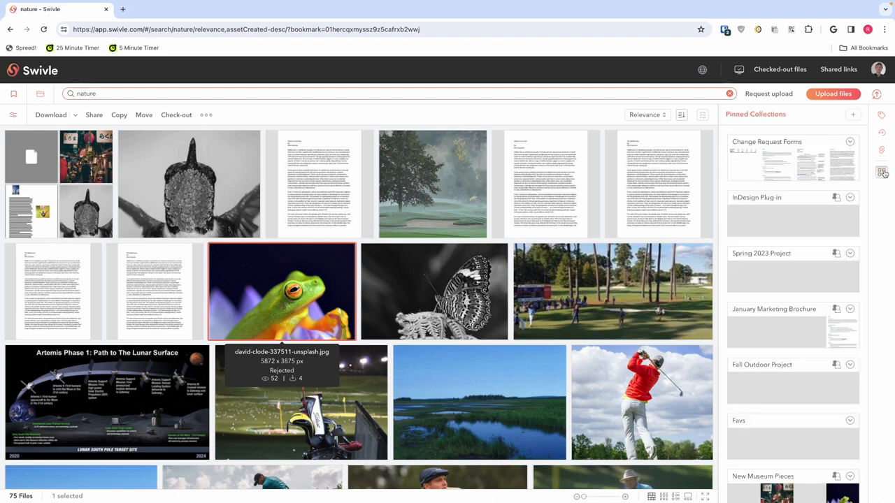
pyautogui.scroll(-2, 816, 225)
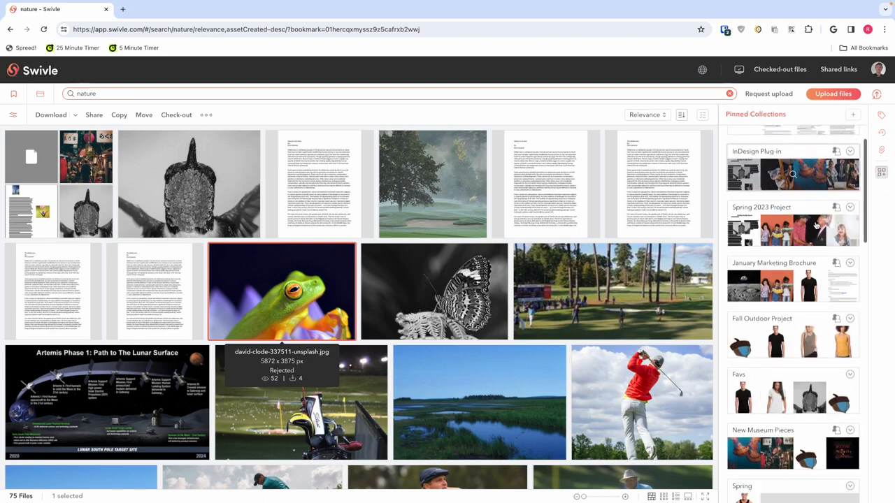
pyautogui.scroll(2, 846, 134)
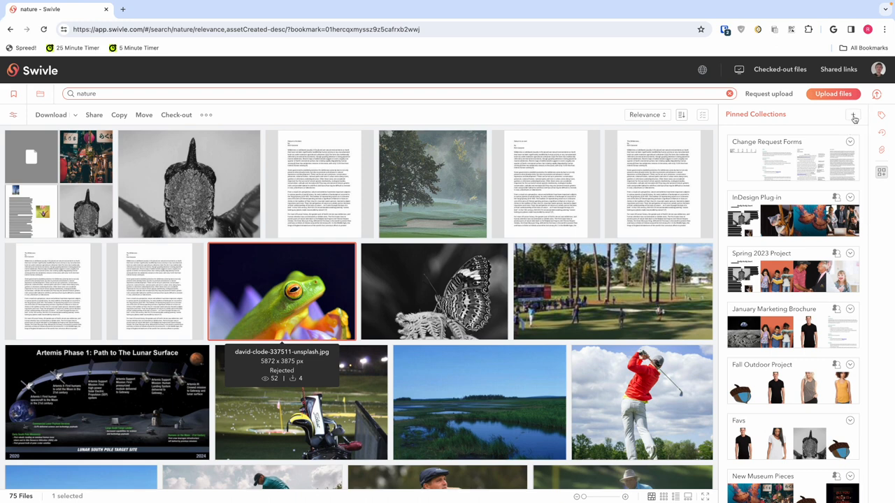
pyautogui.click(852, 116)
pyautogui.write('Nature')
pyautogui.press('Return')
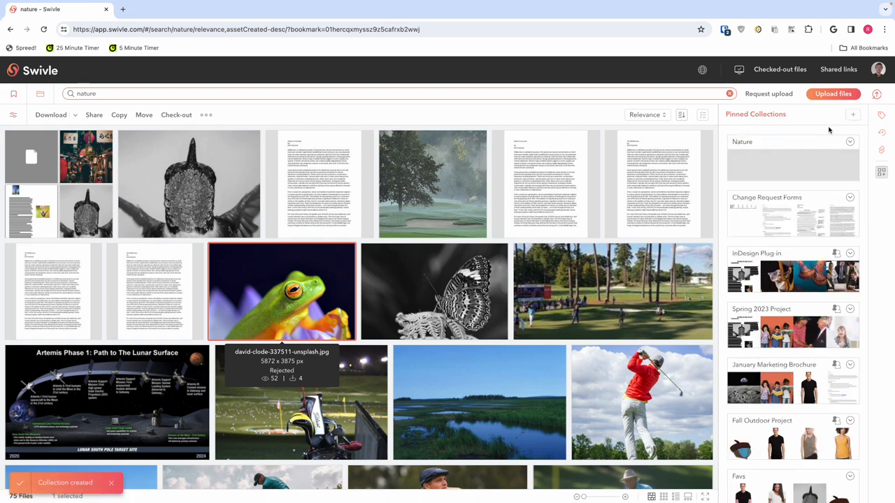
pyautogui.moveTo(317, 281); pyautogui.dragTo(762, 151)
pyautogui.moveTo(439, 287); pyautogui.dragTo(785, 160)
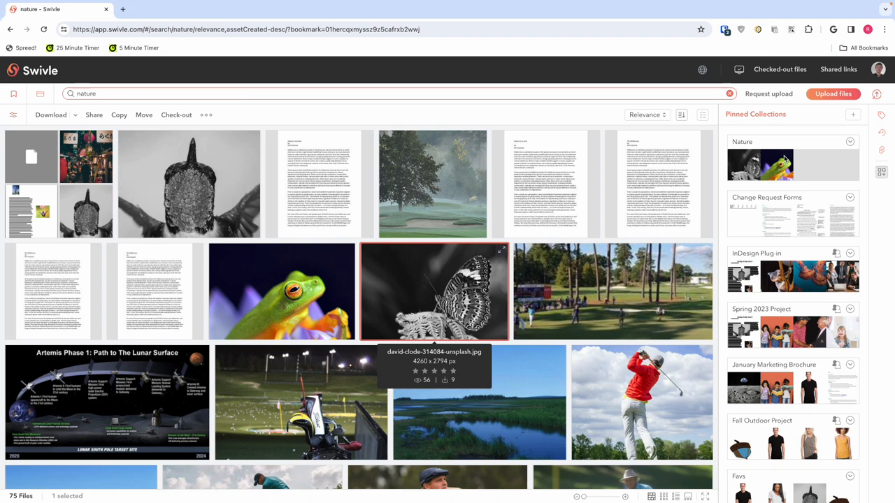
# Share the Nature collection through a link with the description "This is our workspace"
pyautogui.click(849, 142)
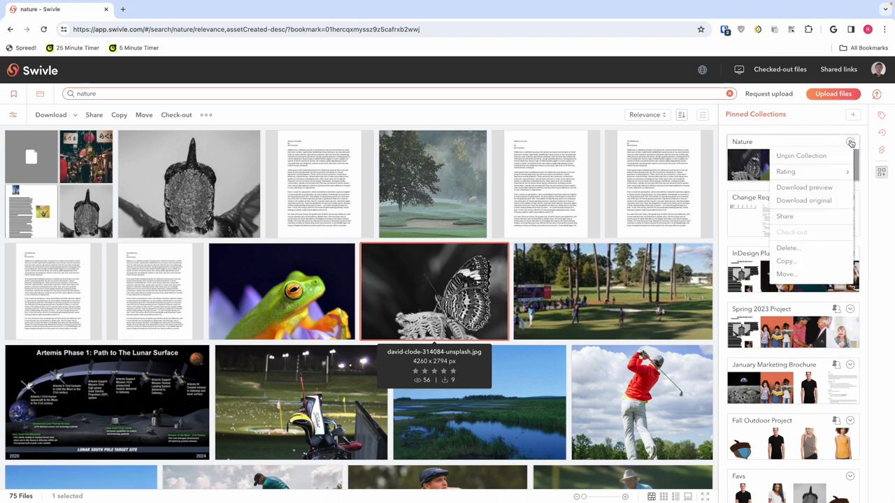
pyautogui.click(787, 218)
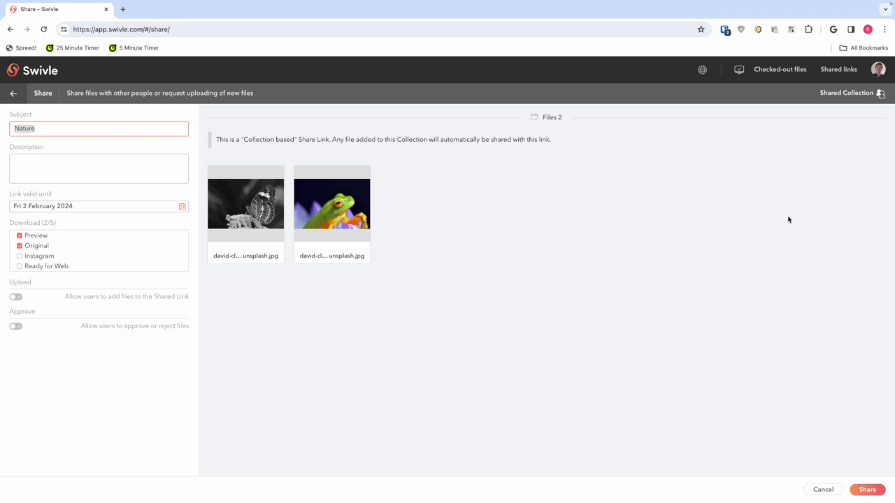
pyautogui.click(124, 168)
pyautogui.write('This is our workspace')
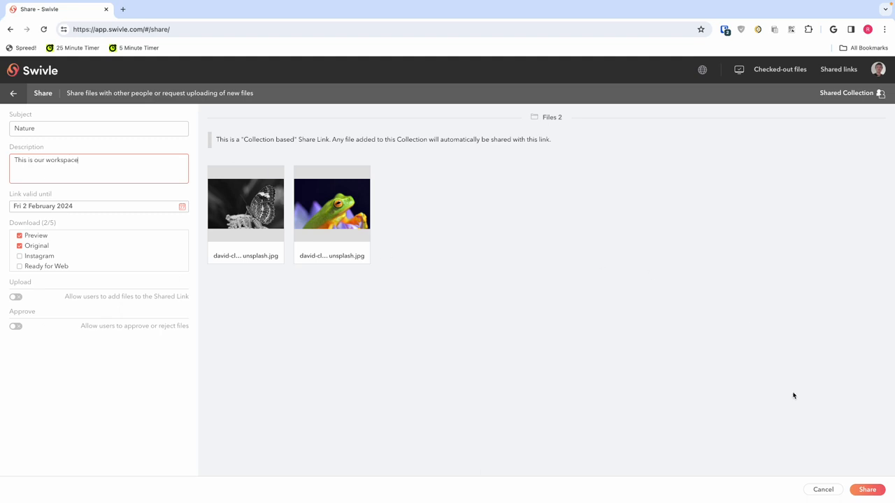
pyautogui.click(866, 489)
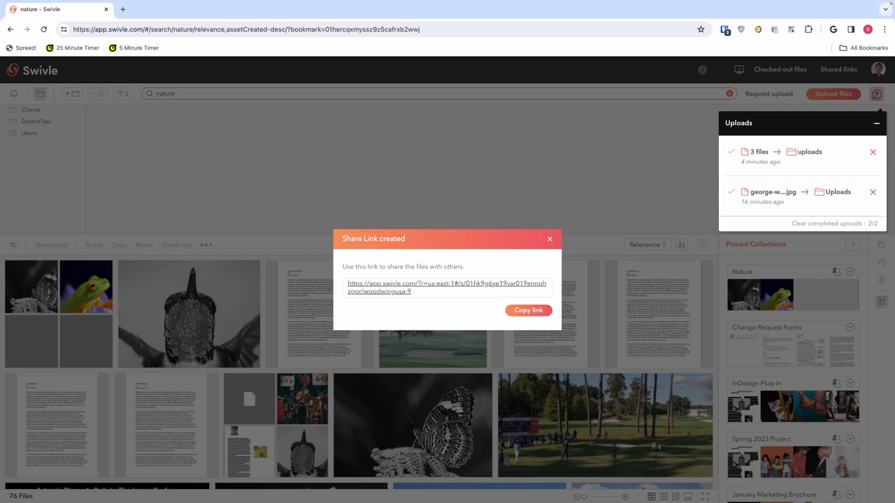
# View the shared Nature page through its new link, then close that page and the link dialog
pyautogui.click(492, 288)
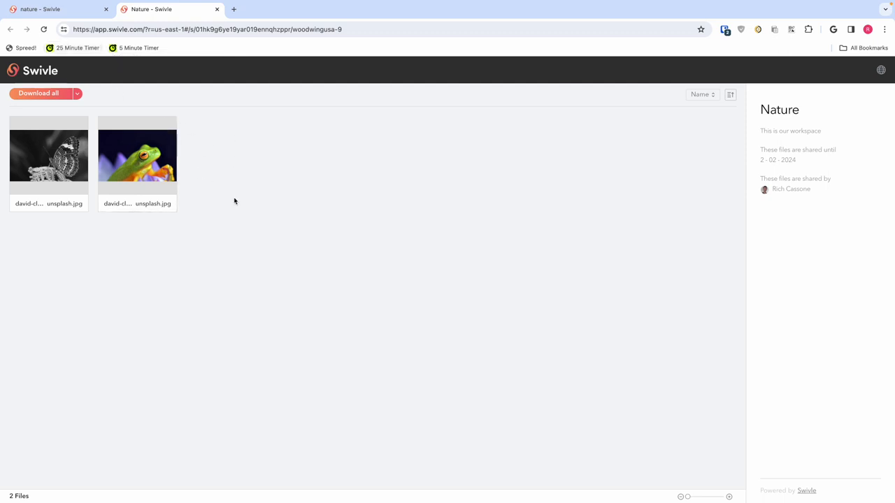
pyautogui.click(218, 10)
pyautogui.click(405, 200)
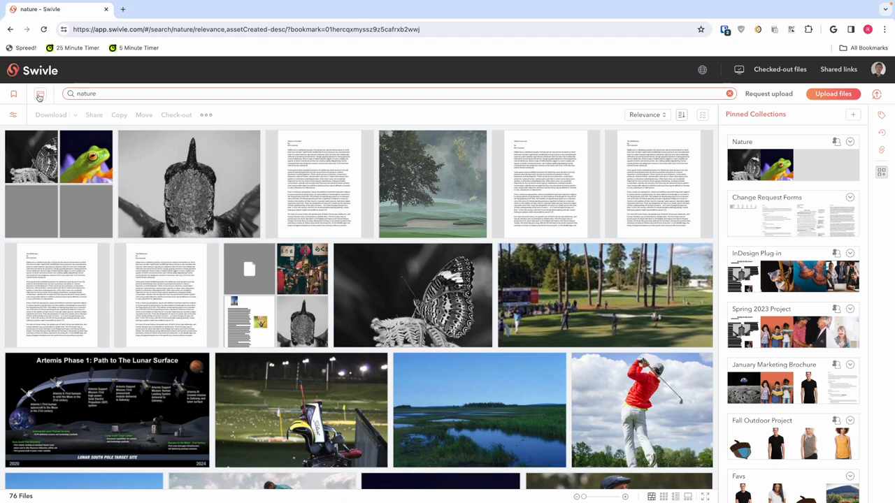
# Switch to the Next Level Apparel brand portal and look over its Fashion collections
pyautogui.hotkey('ctrl', 'Left')
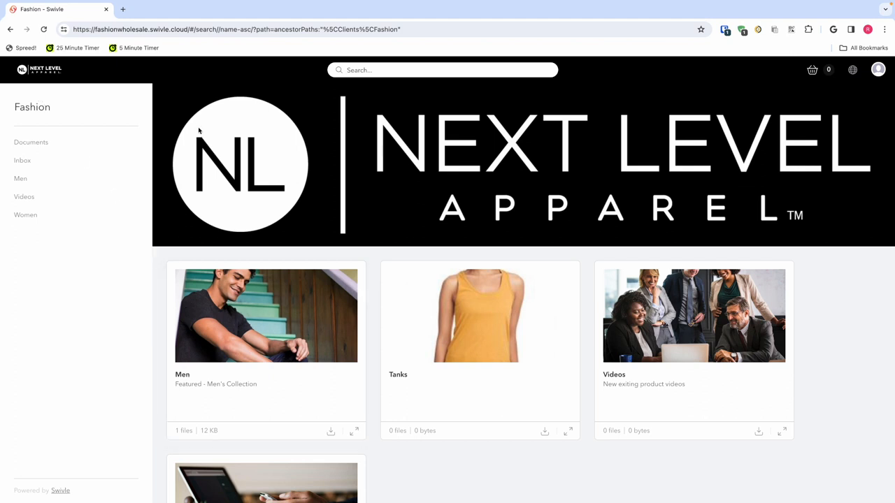
pyautogui.scroll(-1, 619, 295)
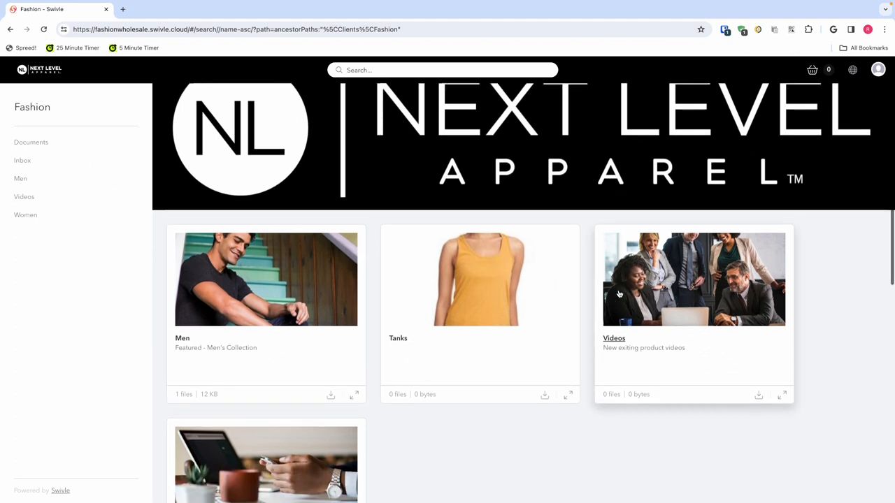